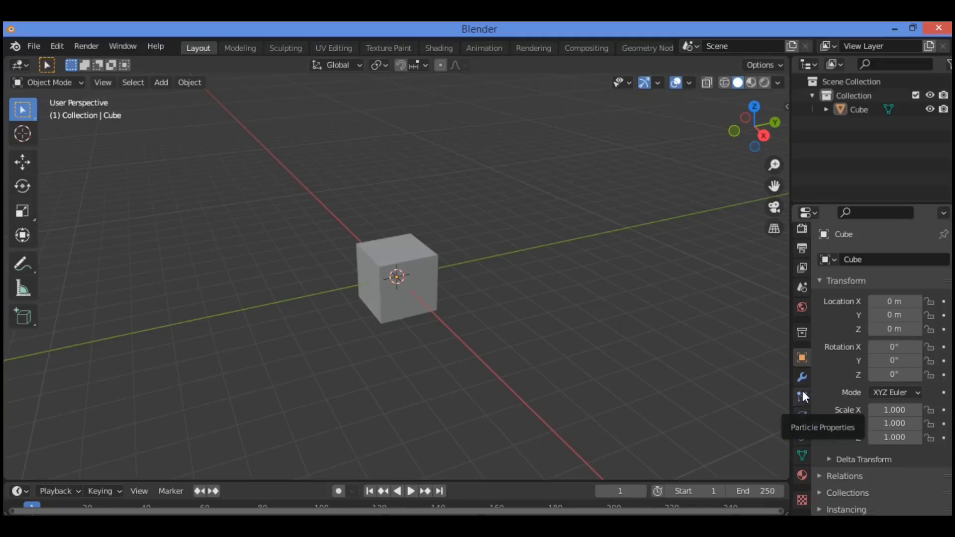
left_click(801, 397)
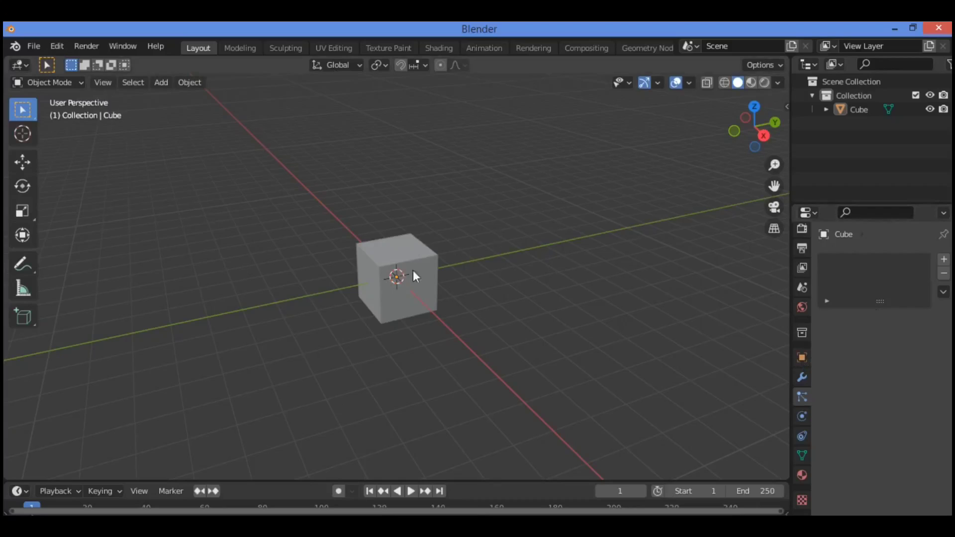
Delete the default cube from the scene.
left_click(379, 262)
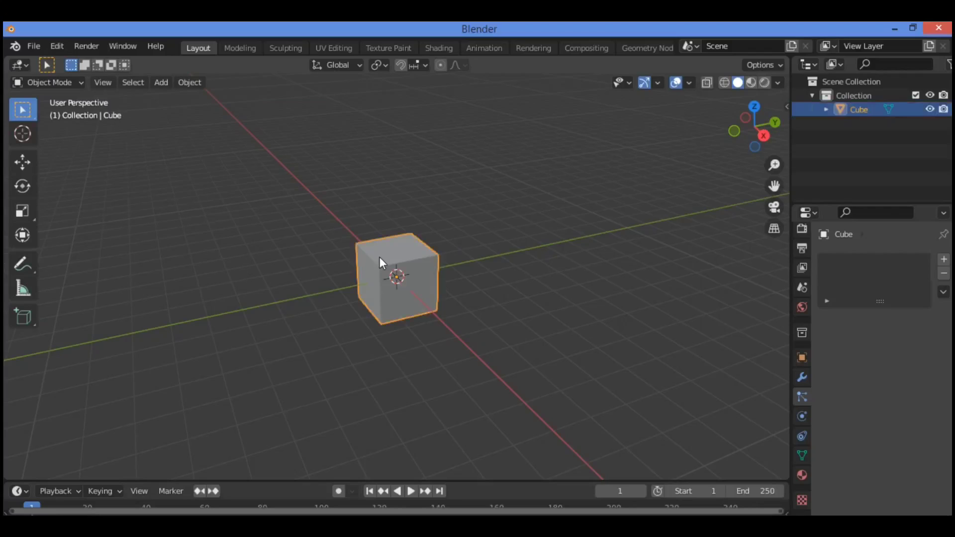
key("x")
left_click(379, 258)
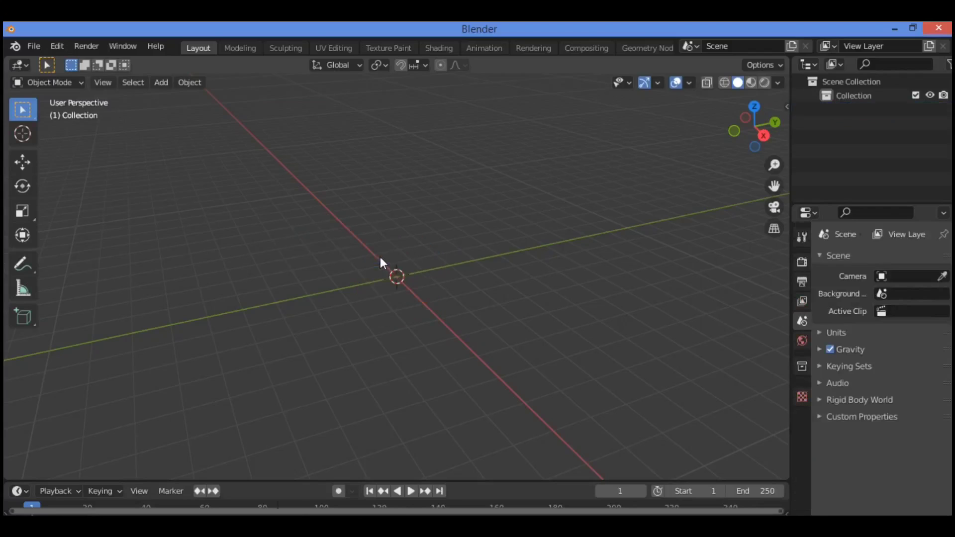
Add a UV Sphere and scale it up larger.
key("shift+a")
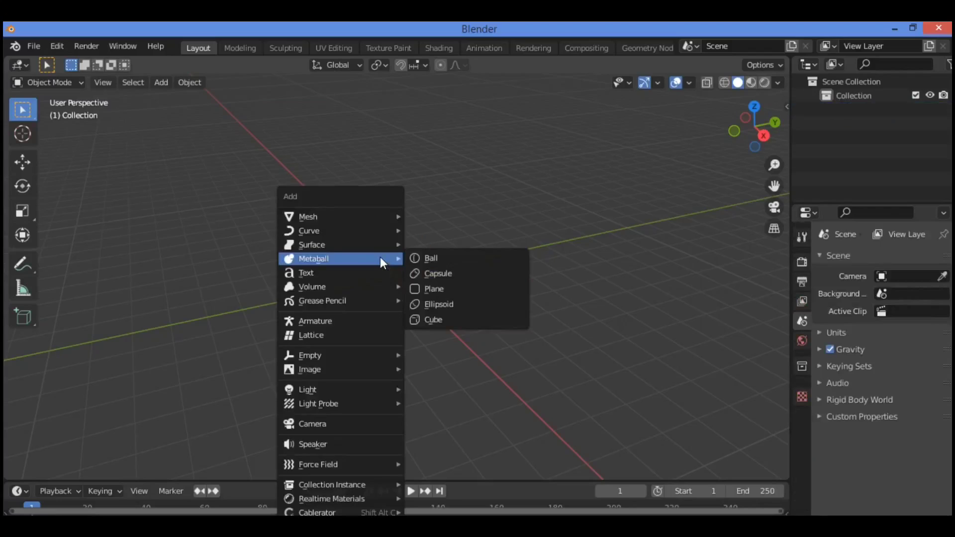
mouse_move(368, 219)
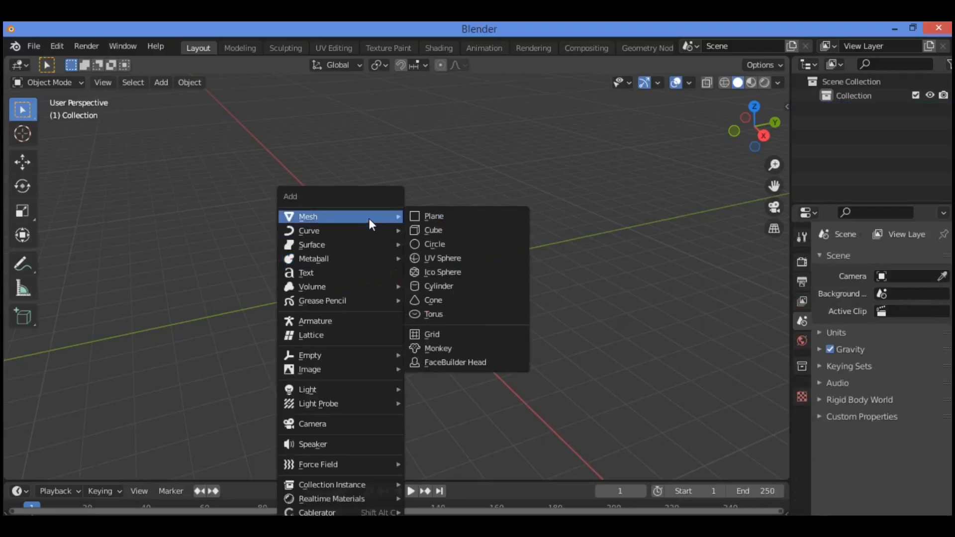
left_click(471, 258)
key("s")
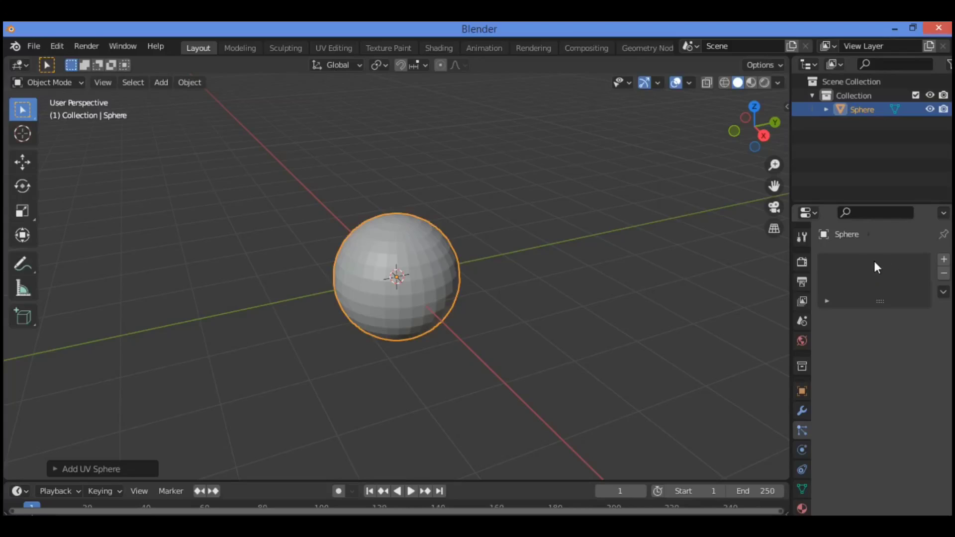
Add a default Emitter particle system to the sphere: 1000 particles, lifetime 50.
left_click(947, 260)
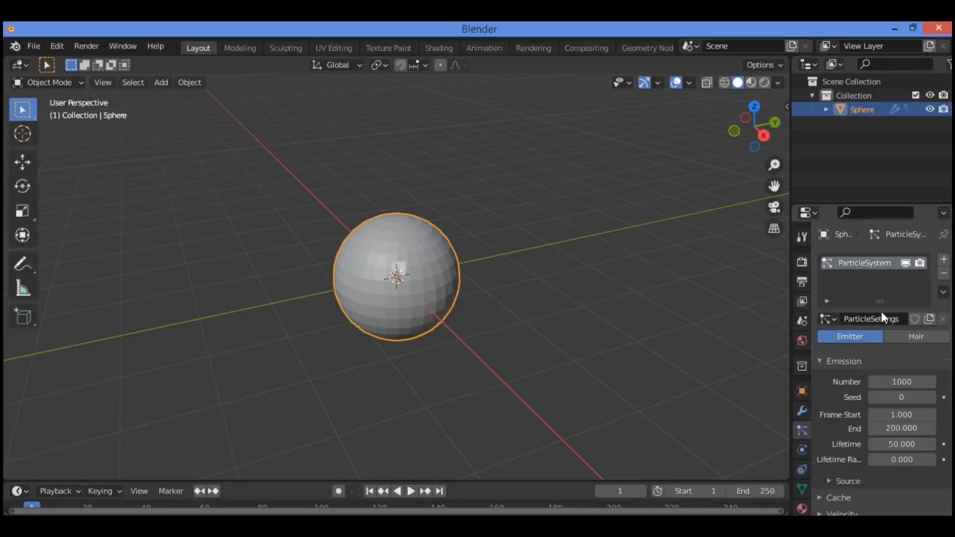
scroll(856, 340, "down", 6)
scroll(852, 330, "up", 6)
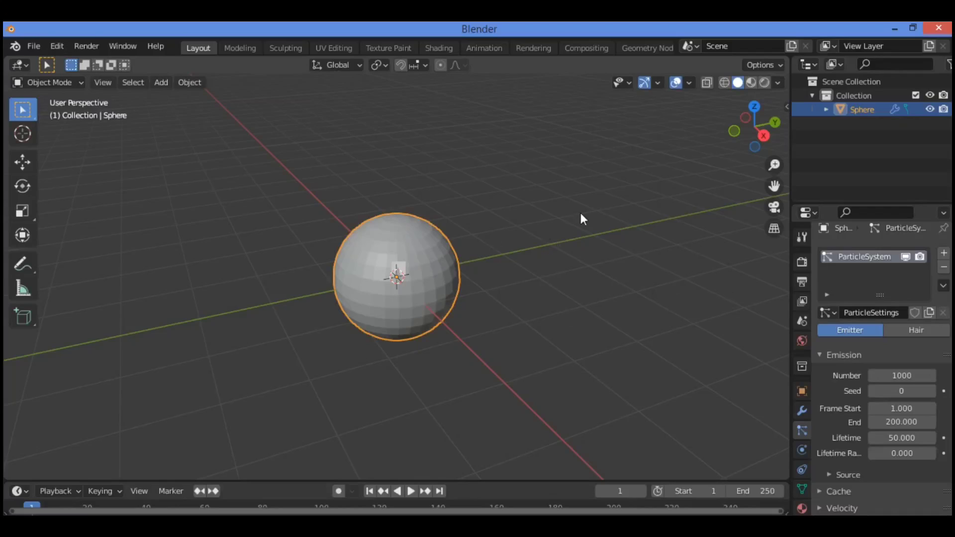
Play the animation, enlarge the timeline, and replay to watch cubes fall from the sphere.
key("space")
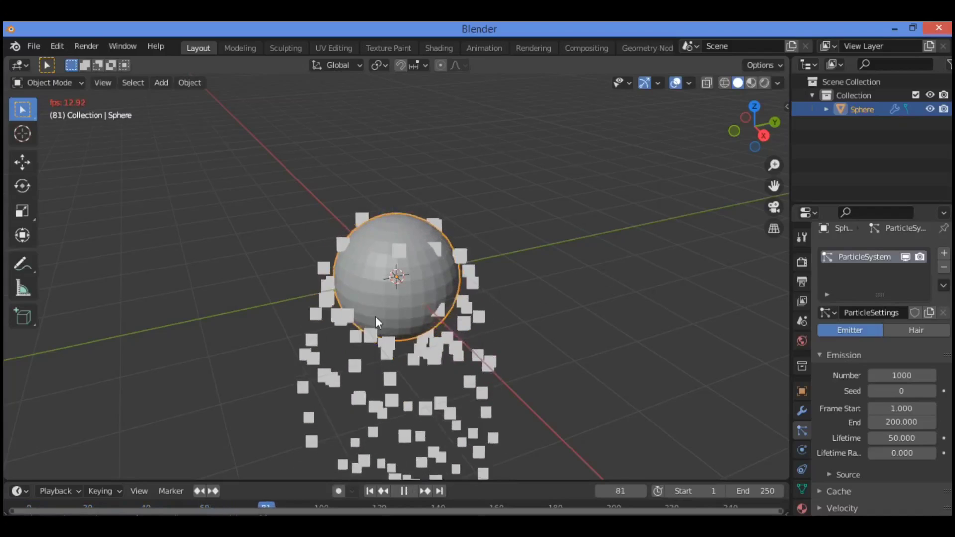
left_click_drag(532, 477, 531, 448)
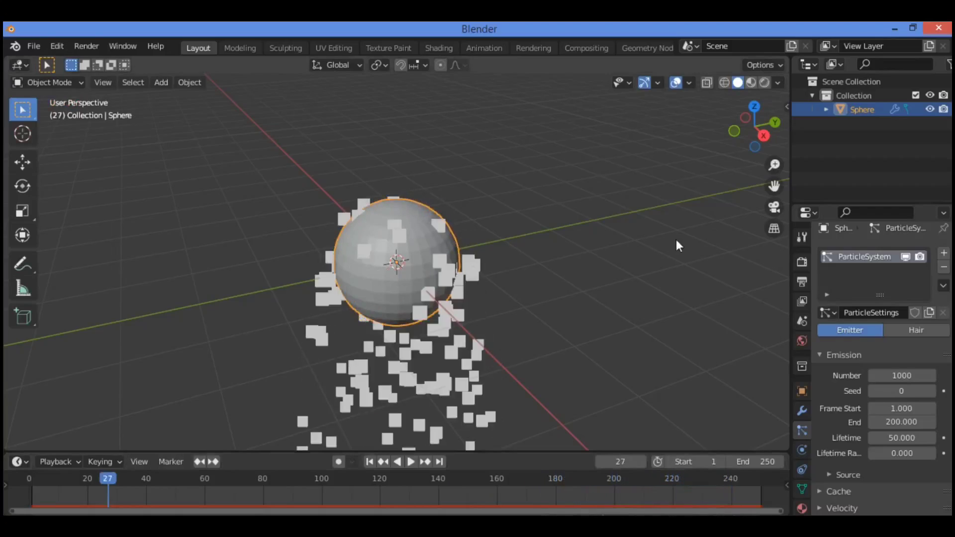
key("space")
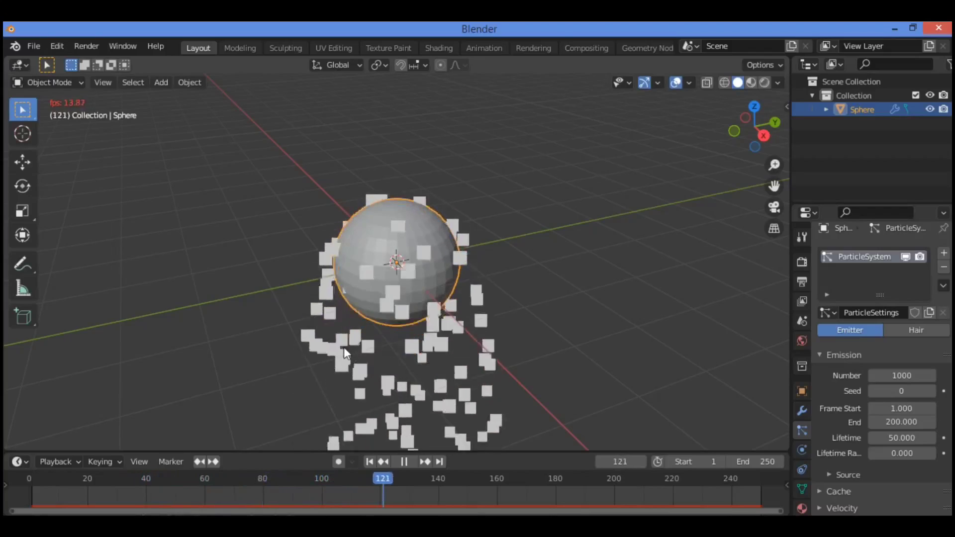
right_click(306, 320)
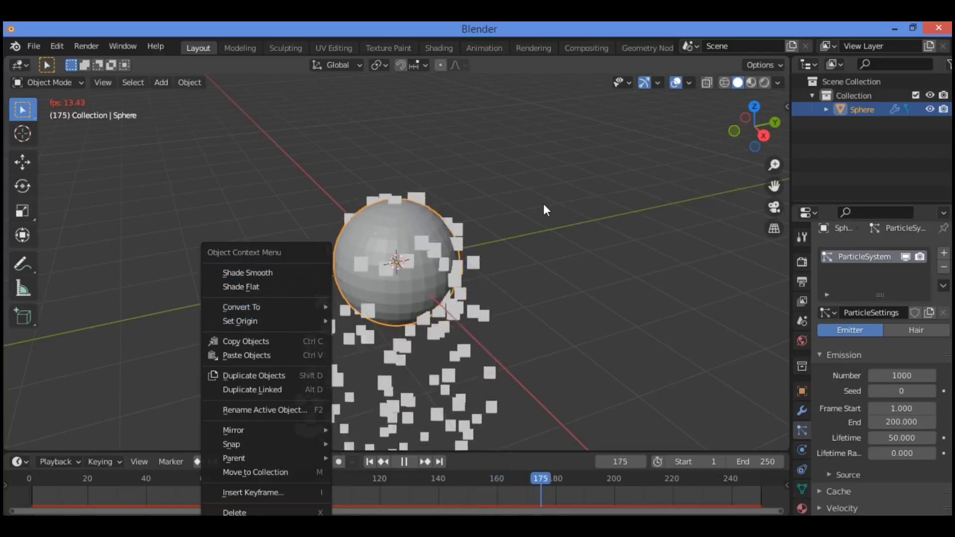
key("Escape")
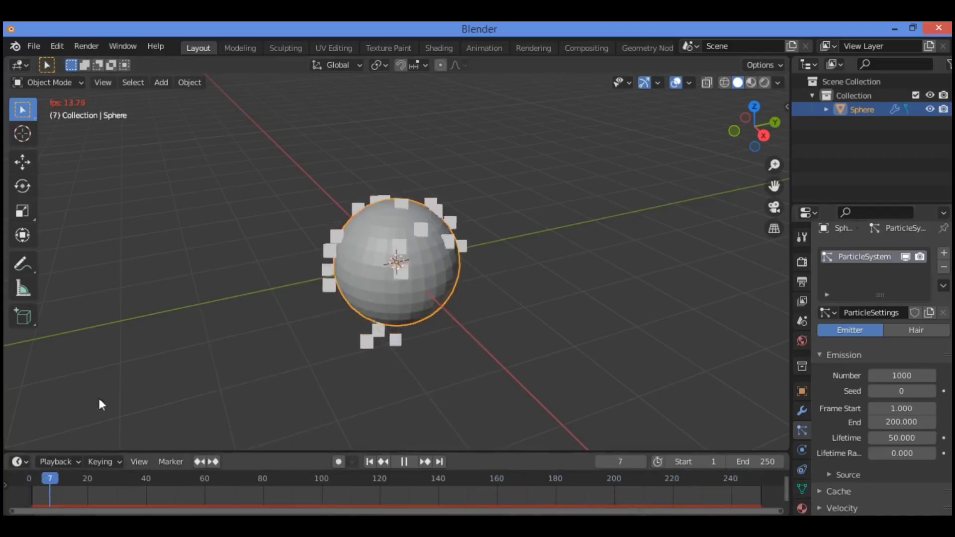
mouse_move(106, 476)
left_mouse_down()
mouse_move(378, 491)
mouse_move(87, 476)
left_mouse_up()
left_click(203, 475)
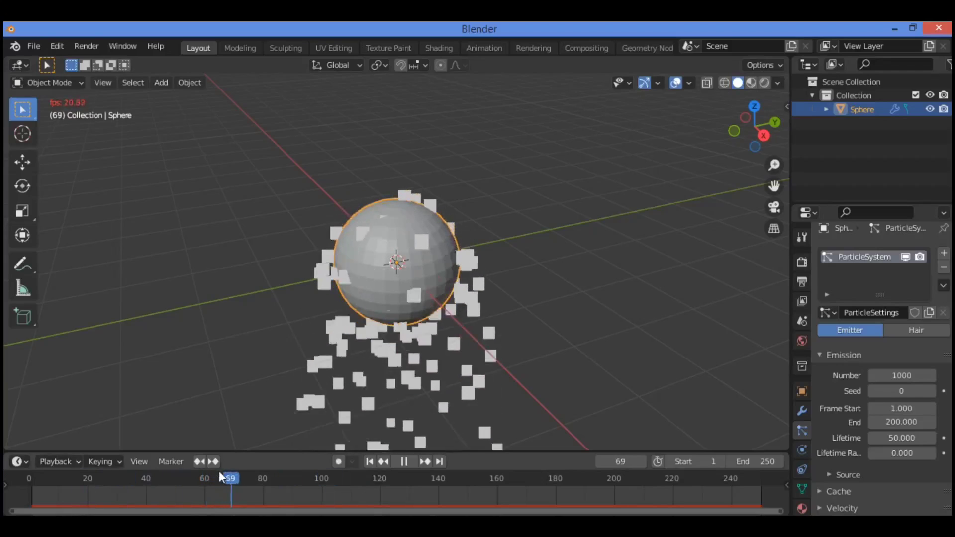
left_click(169, 475)
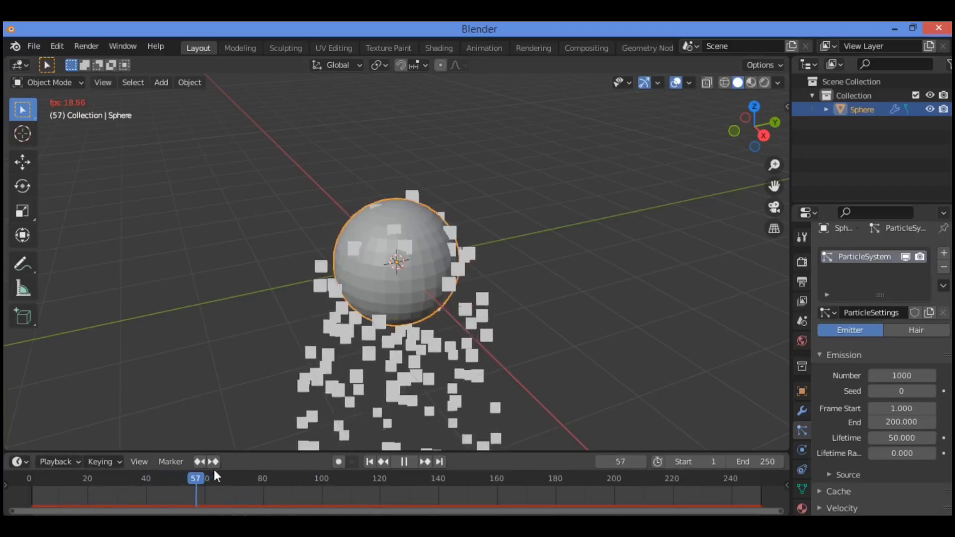
left_click(163, 475)
left_click(158, 475)
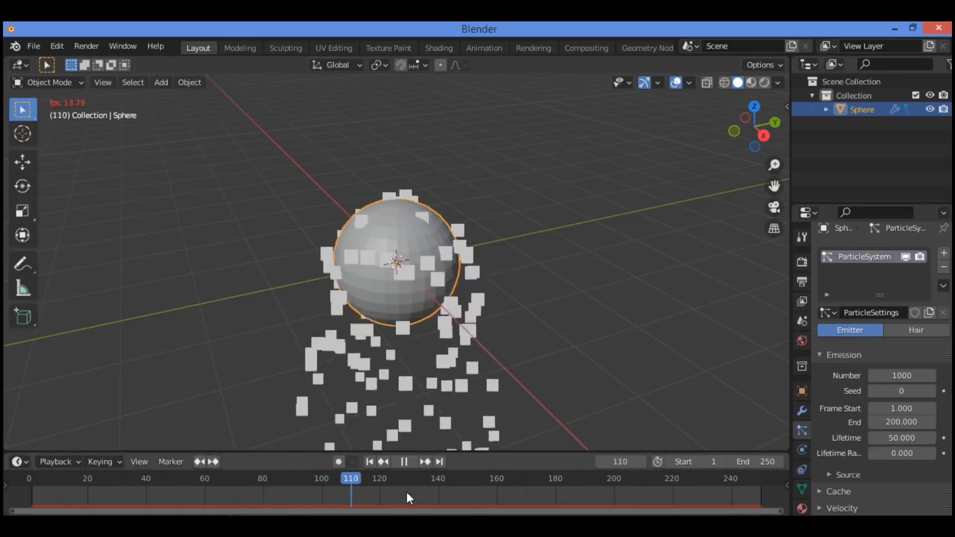
left_click(91, 475)
left_click_drag(90, 471, 655, 497)
left_click_drag(592, 494, 654, 493)
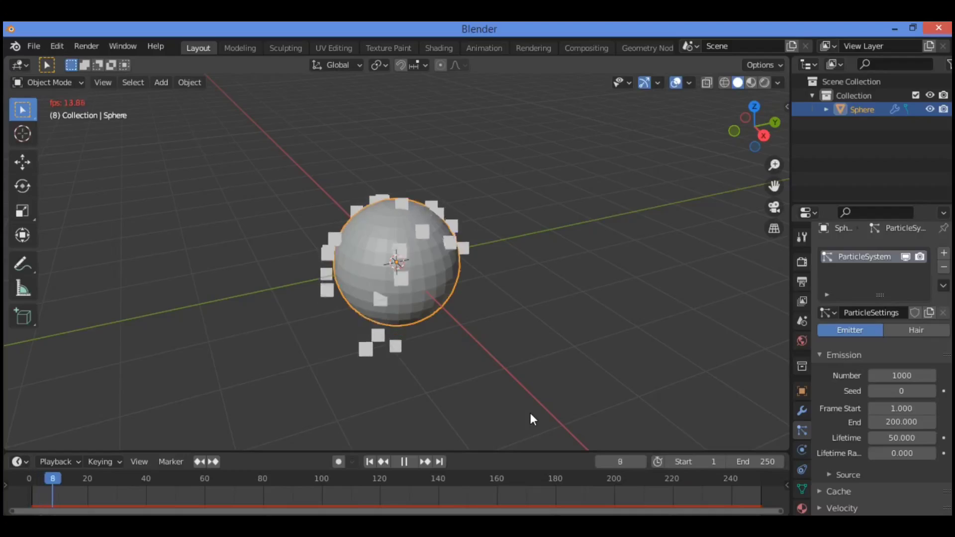
Restart particle playback and scroll the particle properties down toward the Physics panel.
key("space")
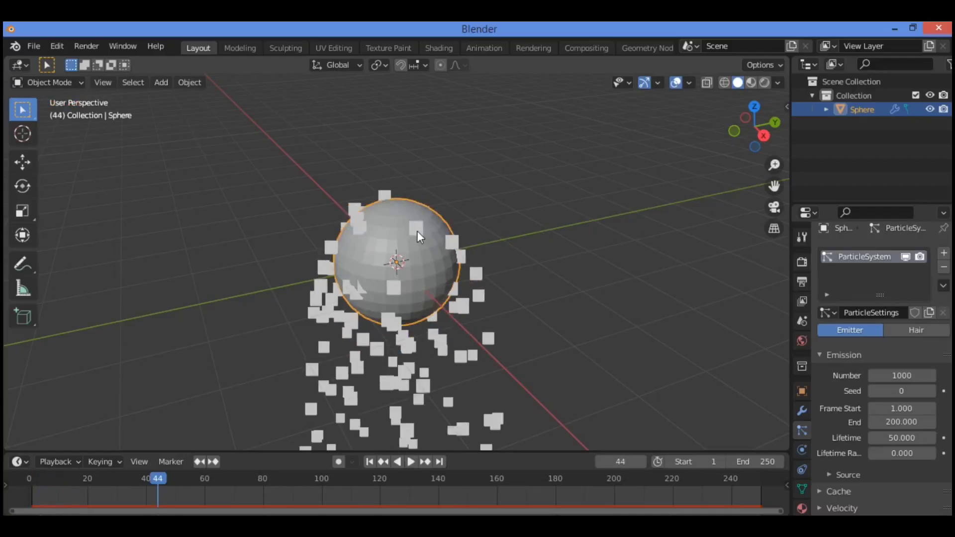
key("space")
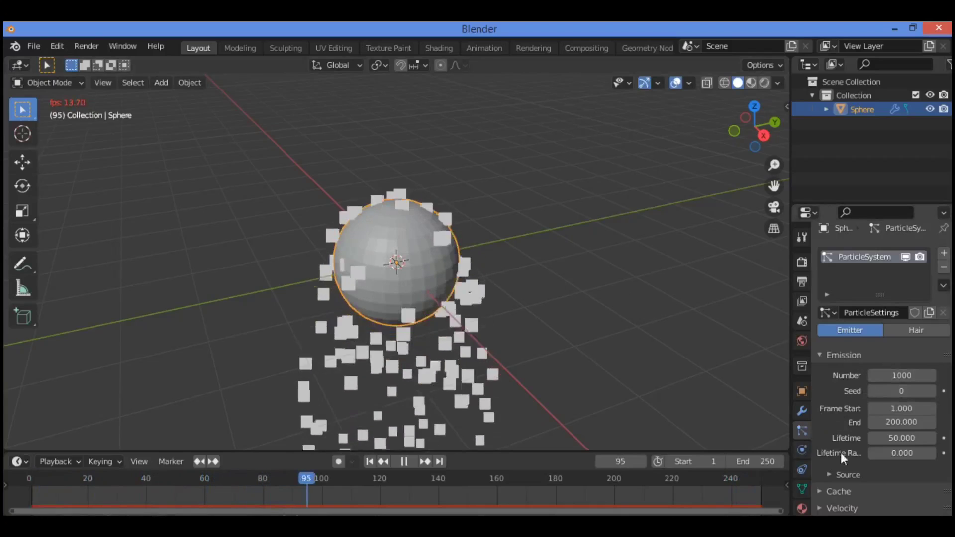
scroll(849, 428, "down", 7)
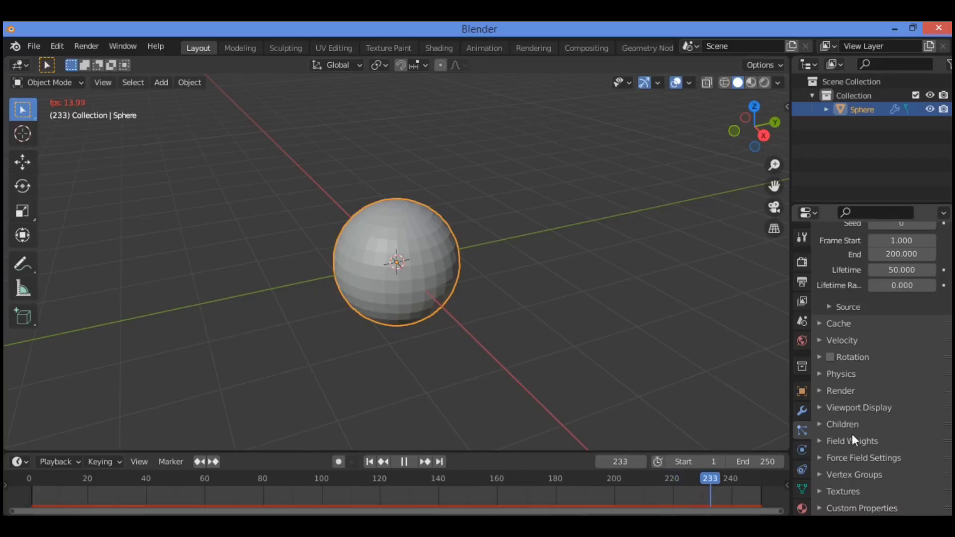
Expand the particle physics settings and set the Gravity field weight to 0.000.
left_click(840, 374)
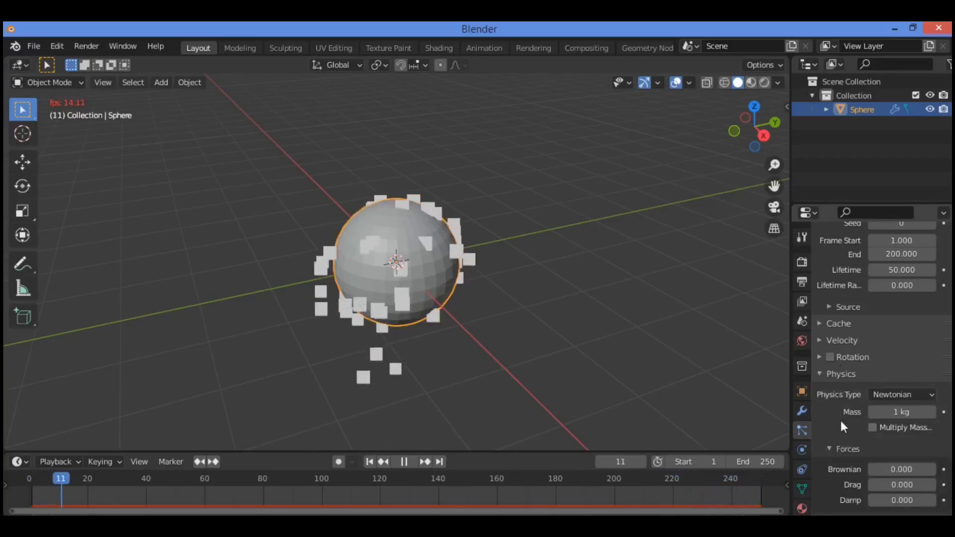
scroll(852, 426, "down", 3)
scroll(852, 426, "down", 2)
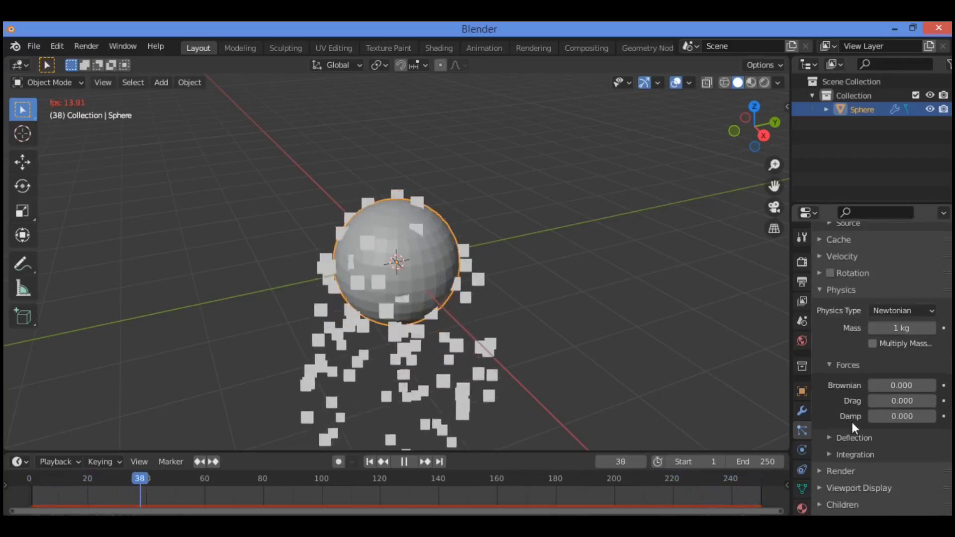
scroll(852, 422, "down", 2)
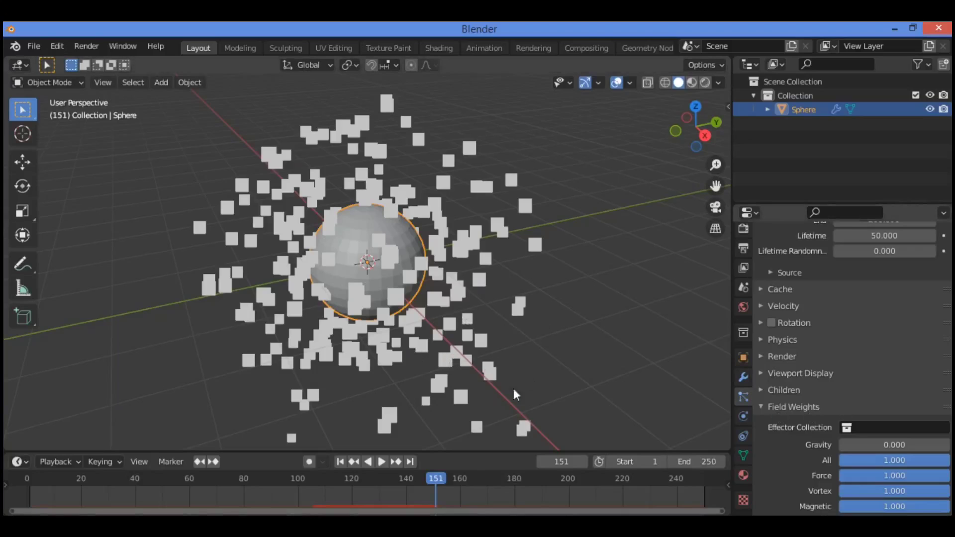
scroll(542, 379, "down", 2)
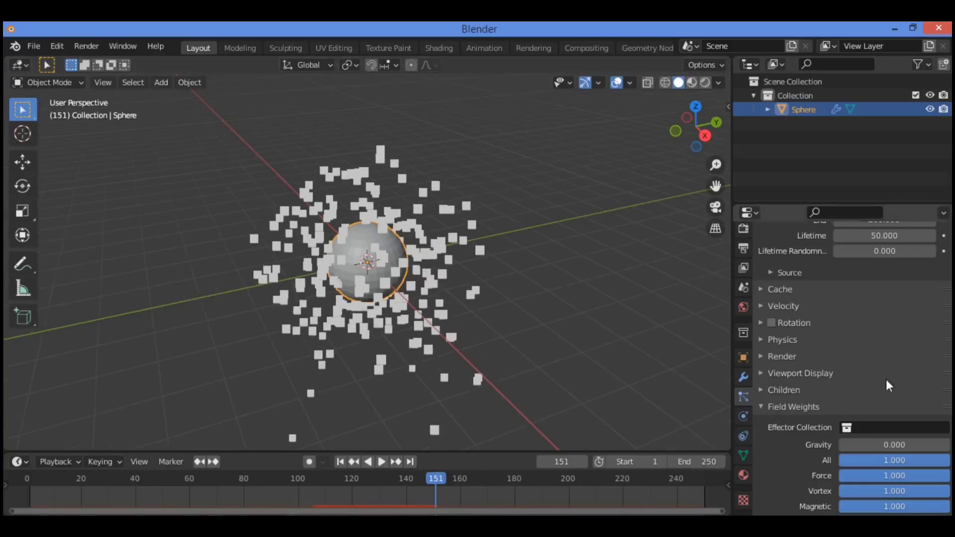
scroll(875, 384, "down", 5)
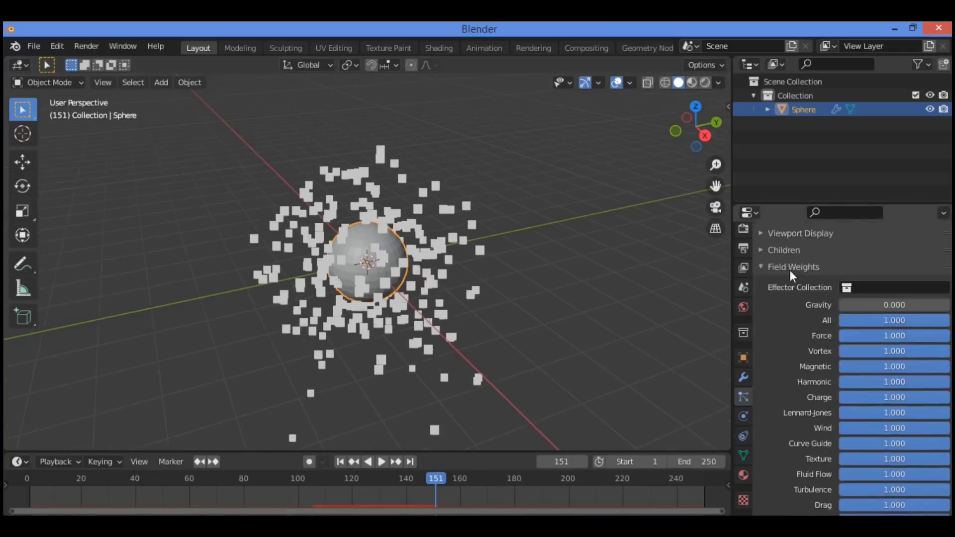
left_click(890, 303)
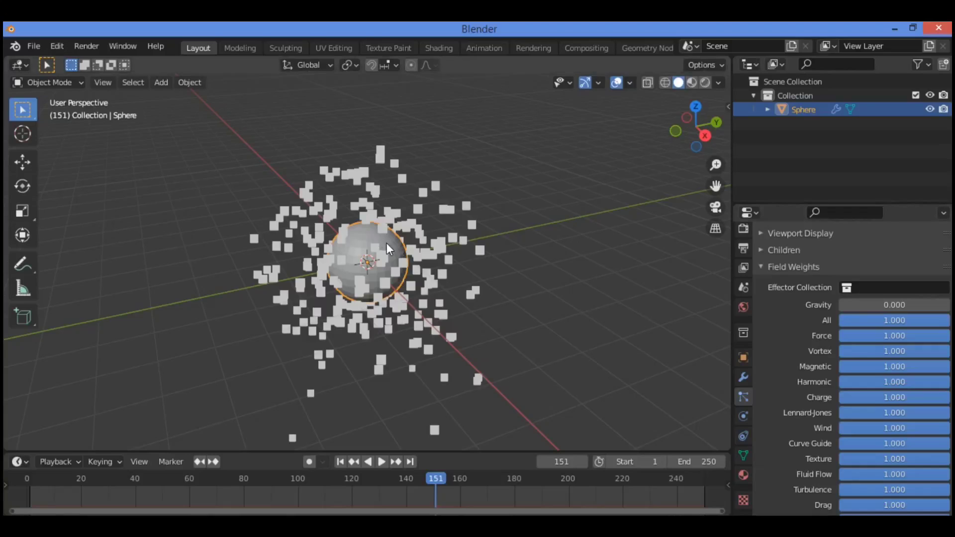
Preview the weightless particle cloud, then scroll back up to the Emission settings.
key("space")
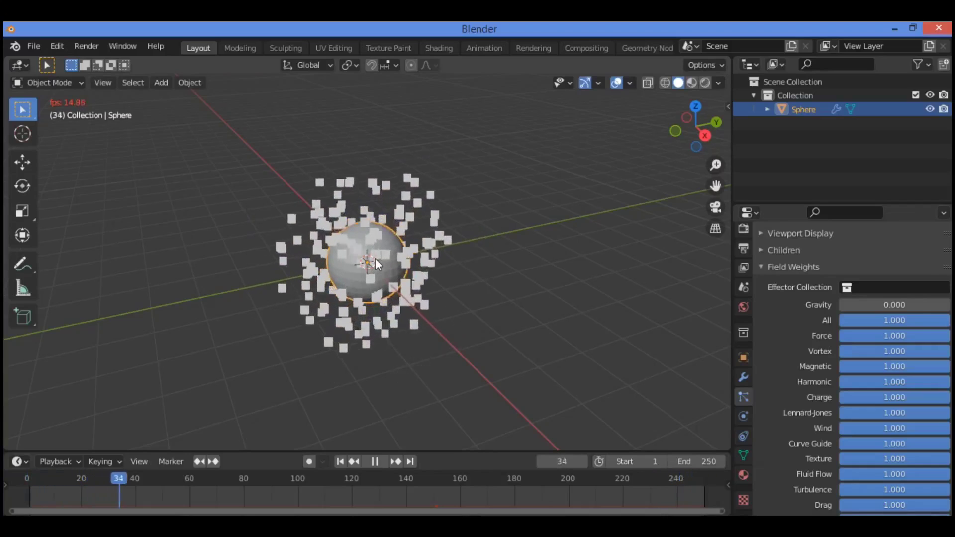
key("space")
scroll(813, 346, "up", 15)
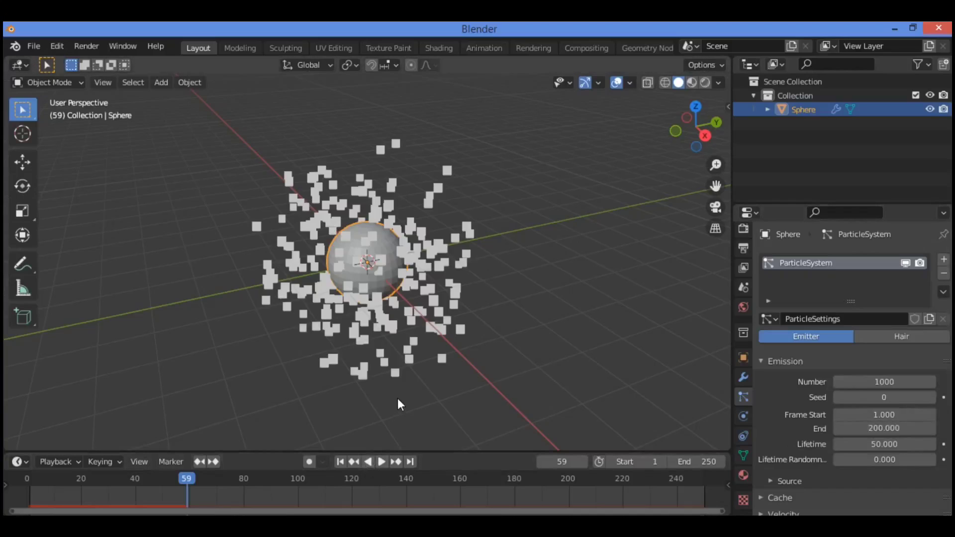
During playback, set the particle emission Number to 500.
key("space")
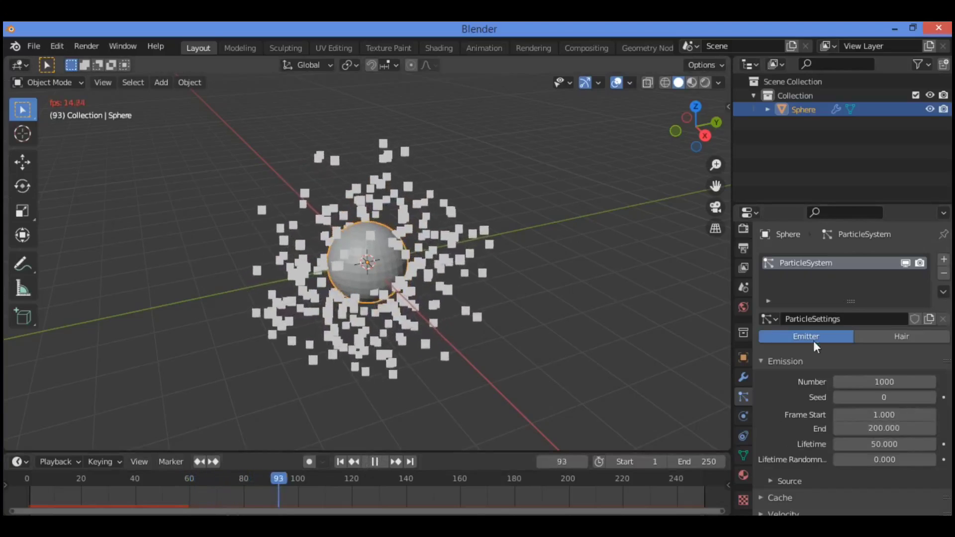
left_click_drag(924, 379, 938, 380)
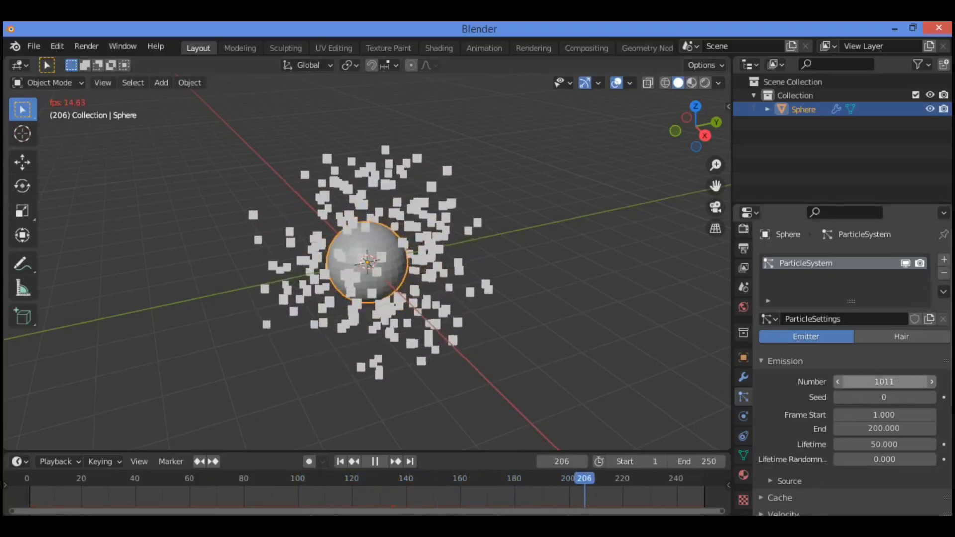
left_click(897, 381)
key("BackSpace")
key("BackSpace")
key("BackSpace")
key("BackSpace")
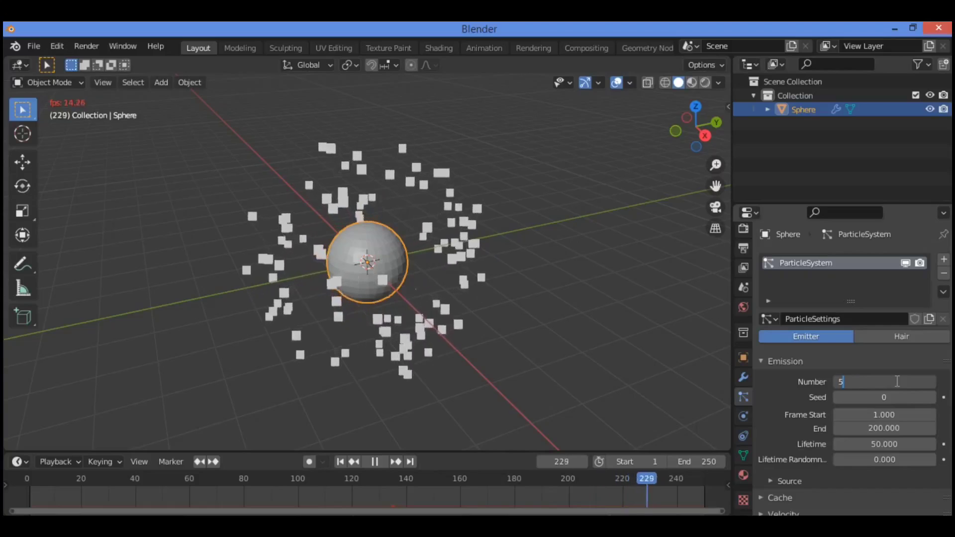
type("500")
key("Return")
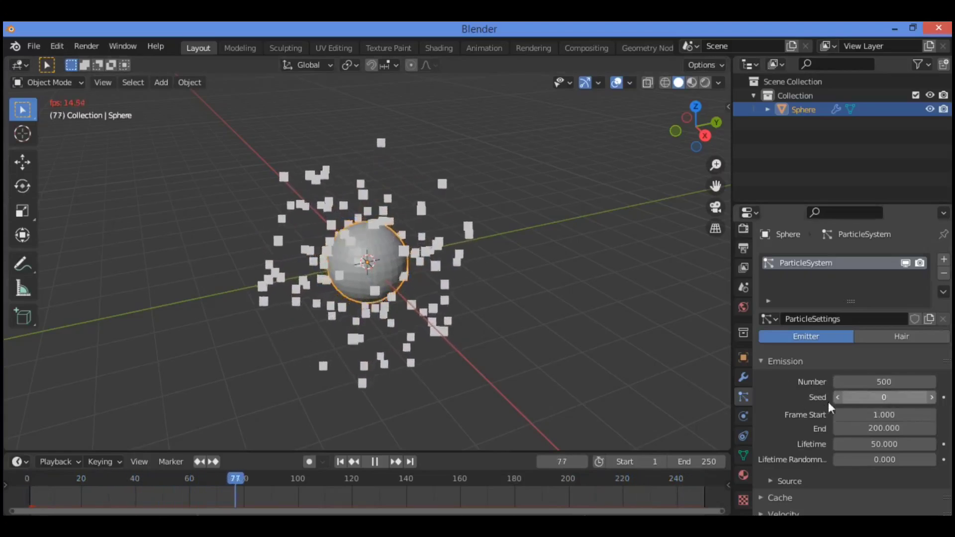
Raise the emission Seed step by step from 0 to 3.
left_click(933, 398)
left_click(933, 397)
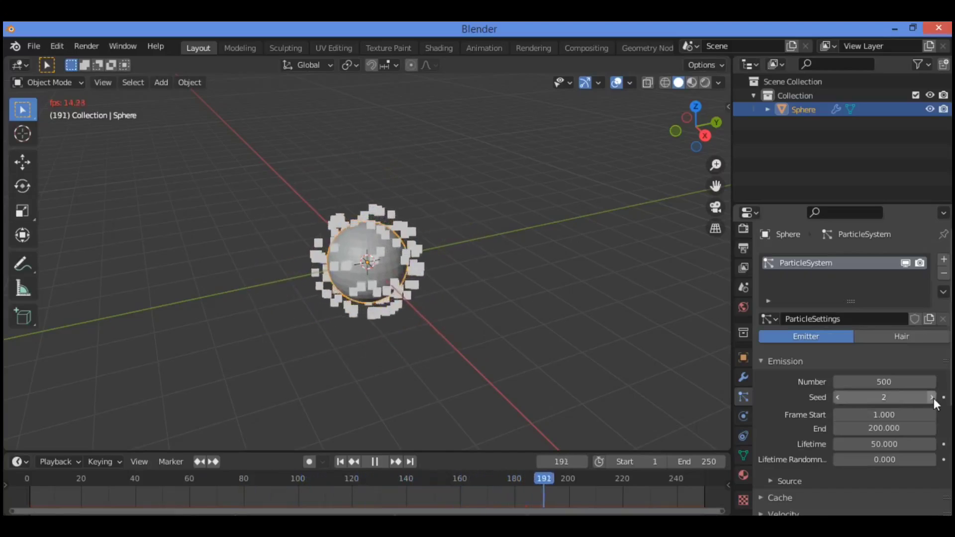
left_click(933, 398)
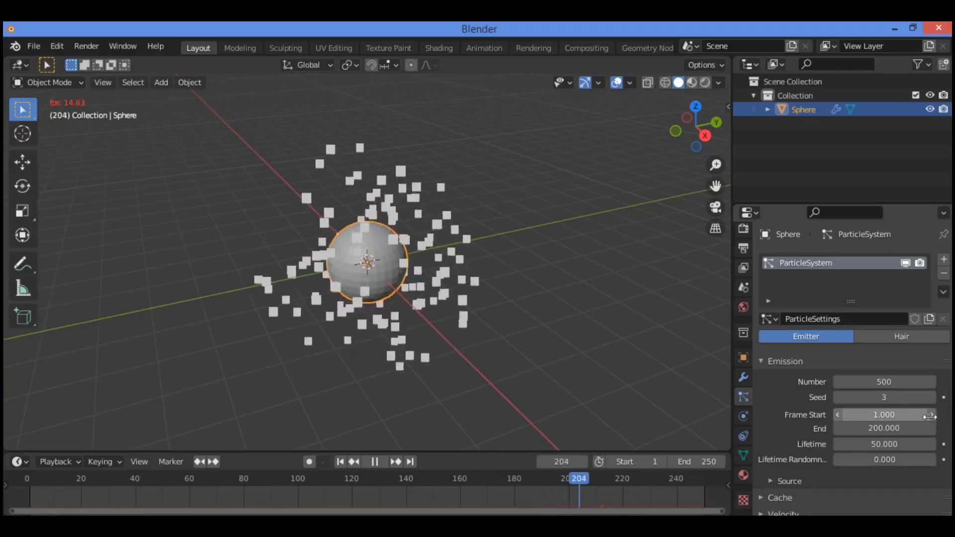
Set the emission Frame Start to 15 and move the timeline to frame 12.
left_click(932, 415)
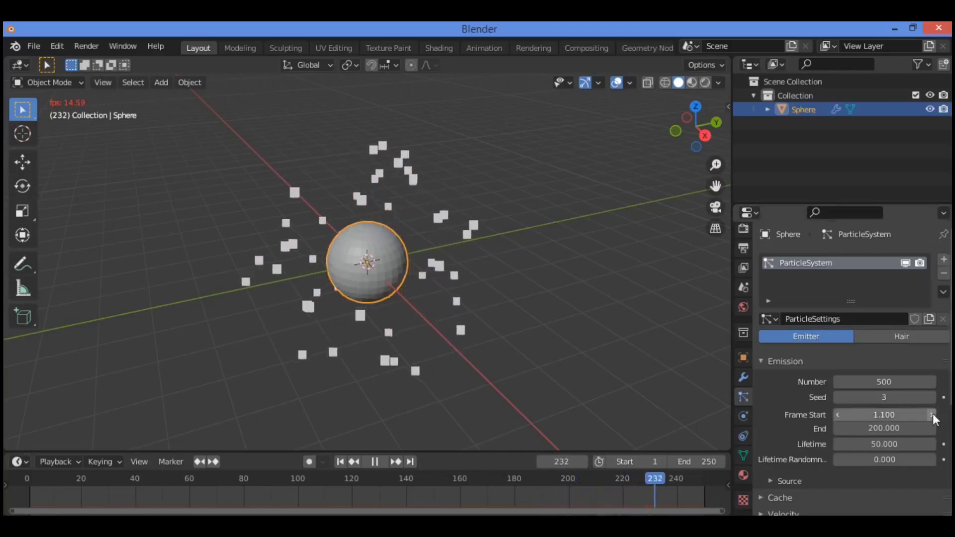
left_click(932, 414)
left_click(932, 414)
left_click(932, 414)
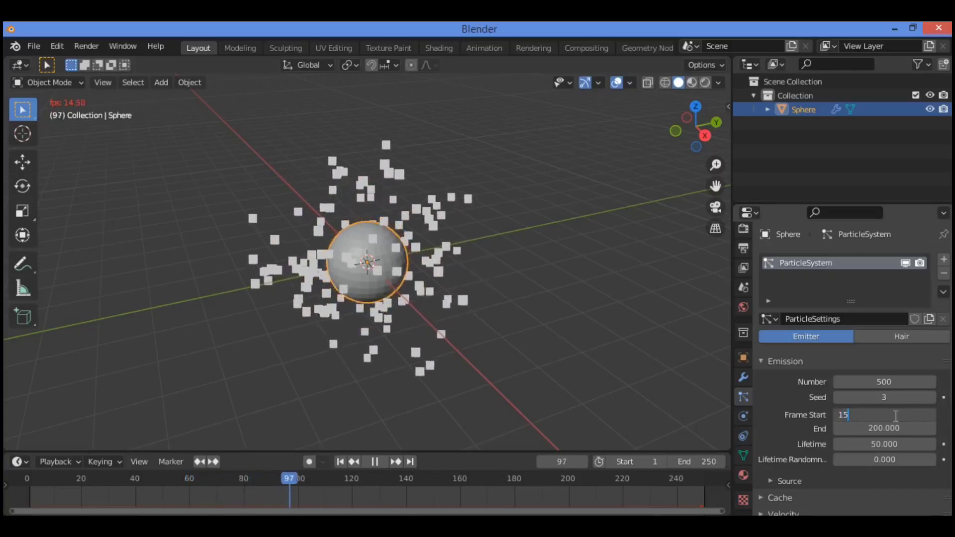
key("Return")
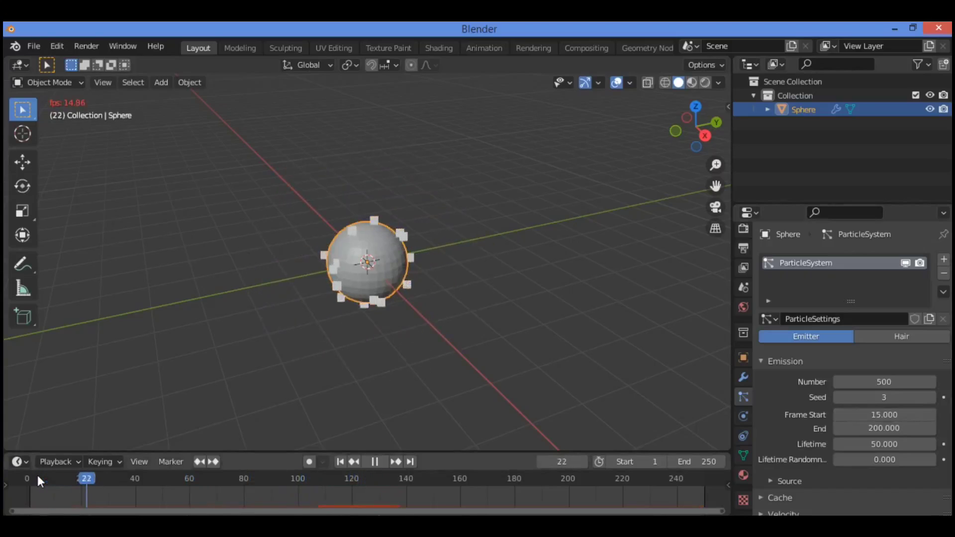
left_click(57, 473)
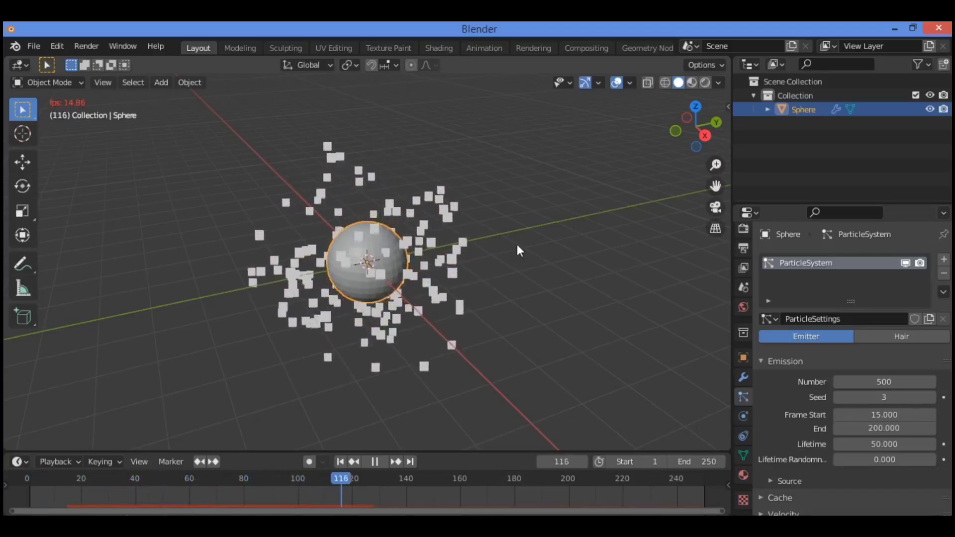
Change the particle Lifetime from 50 to 20 frames.
left_click_drag(883, 443, 890, 444)
left_click(890, 444)
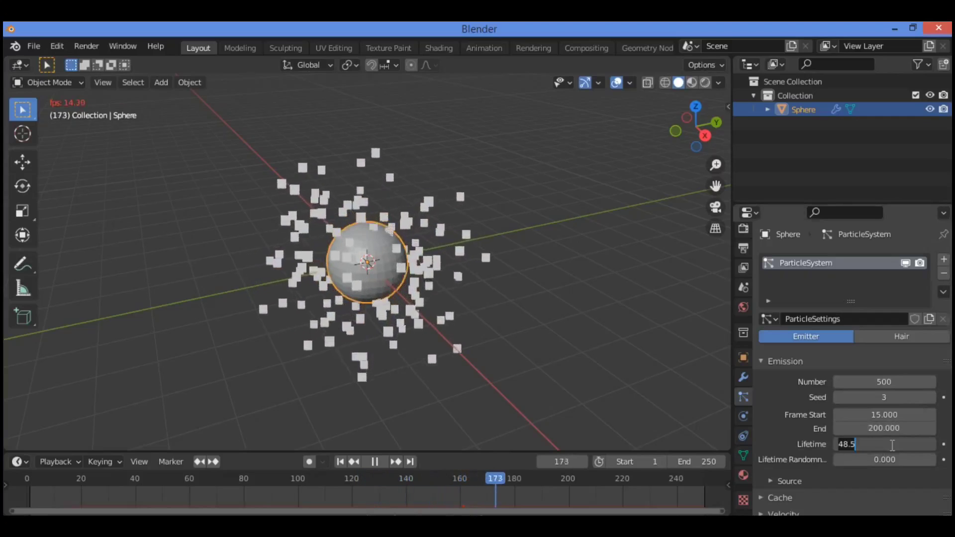
type("20")
key("Return")
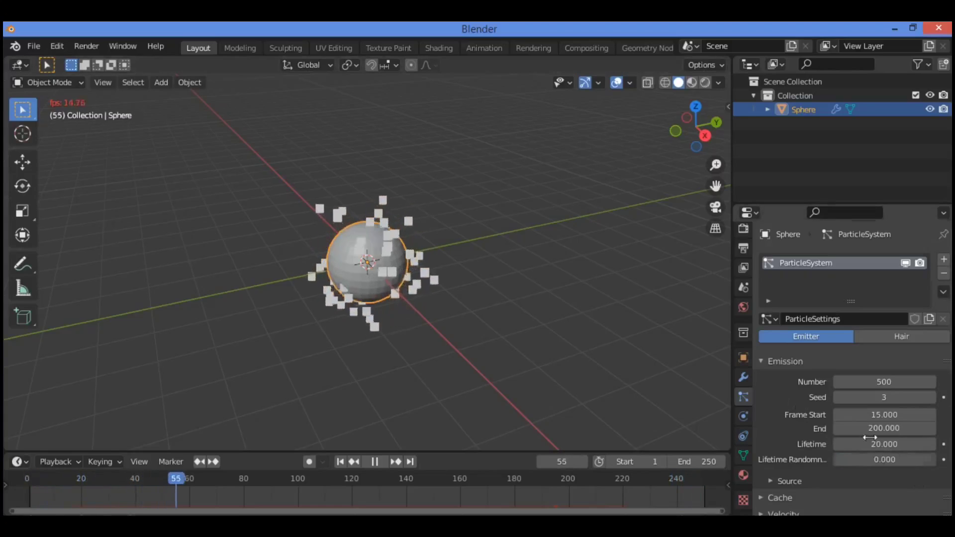
Raise Lifetime Randomness to 0.315 so particles vanish at varied times.
left_click(933, 461)
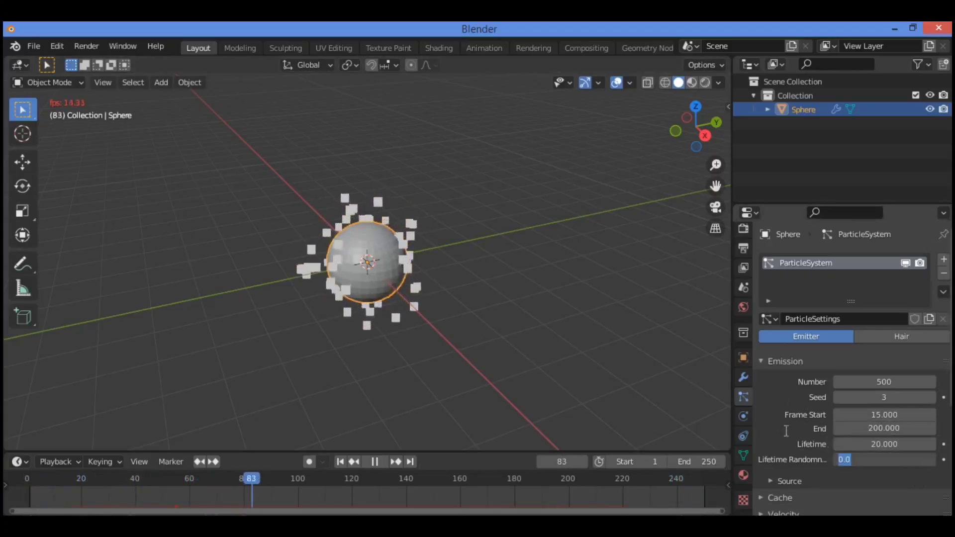
key("Return")
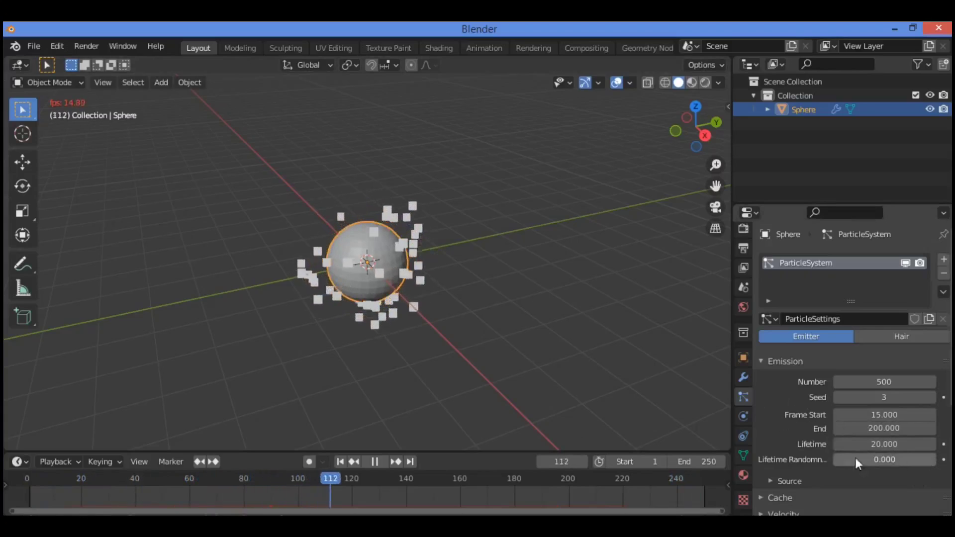
left_click_drag(856, 462, 876, 467)
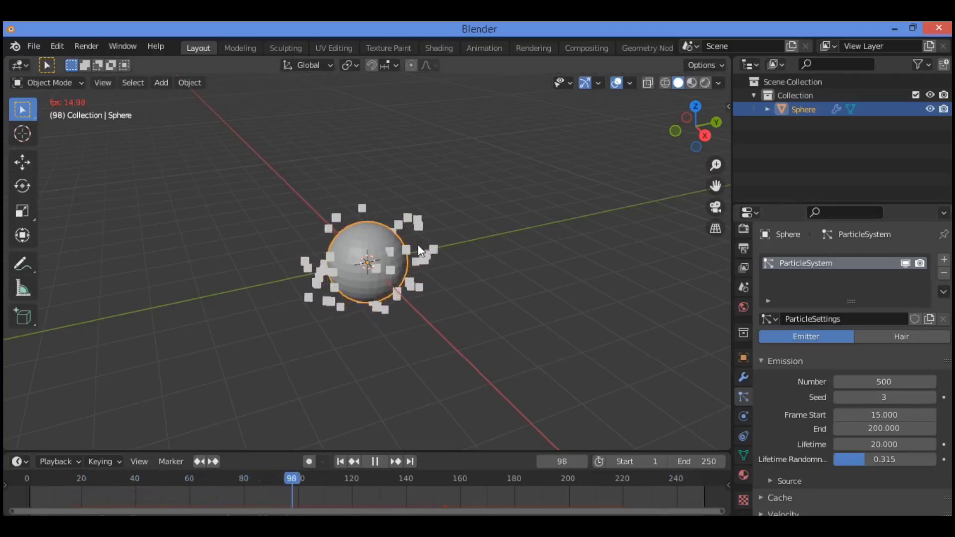
Pause the particle playback at frame 154.
key("space")
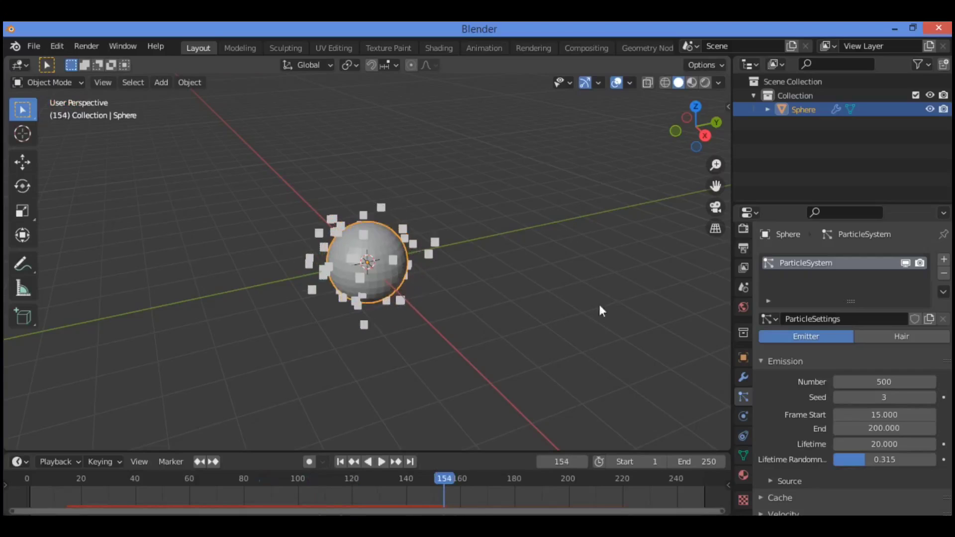